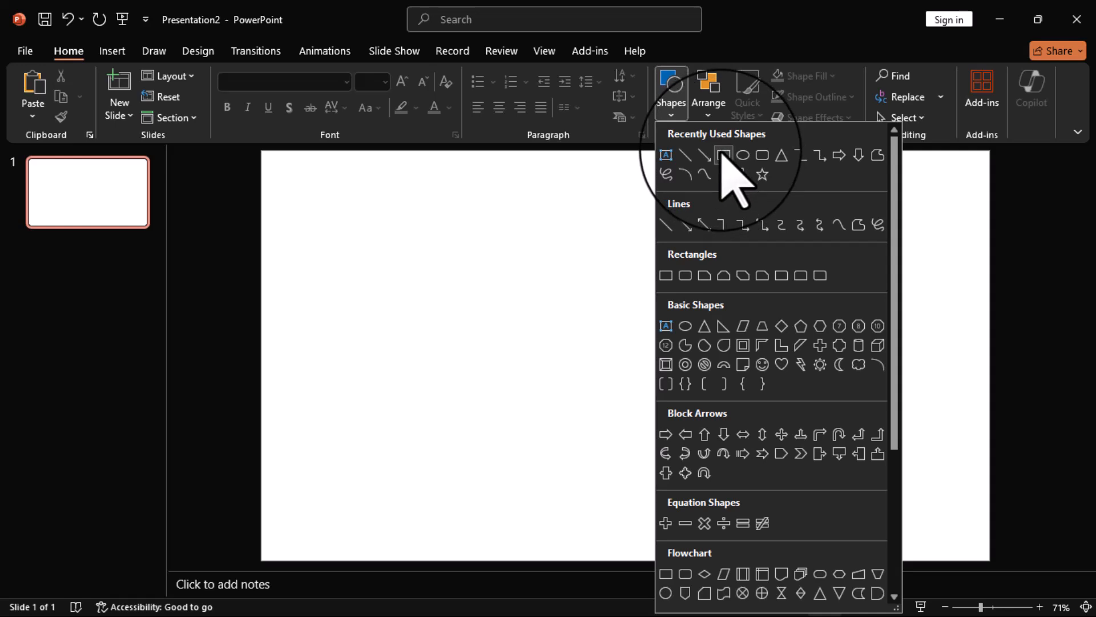
# Draw a rectangle on the blank slide and a circle overlapping its right edge
pyautogui.moveTo(369, 270); pyautogui.dragTo(547, 407)
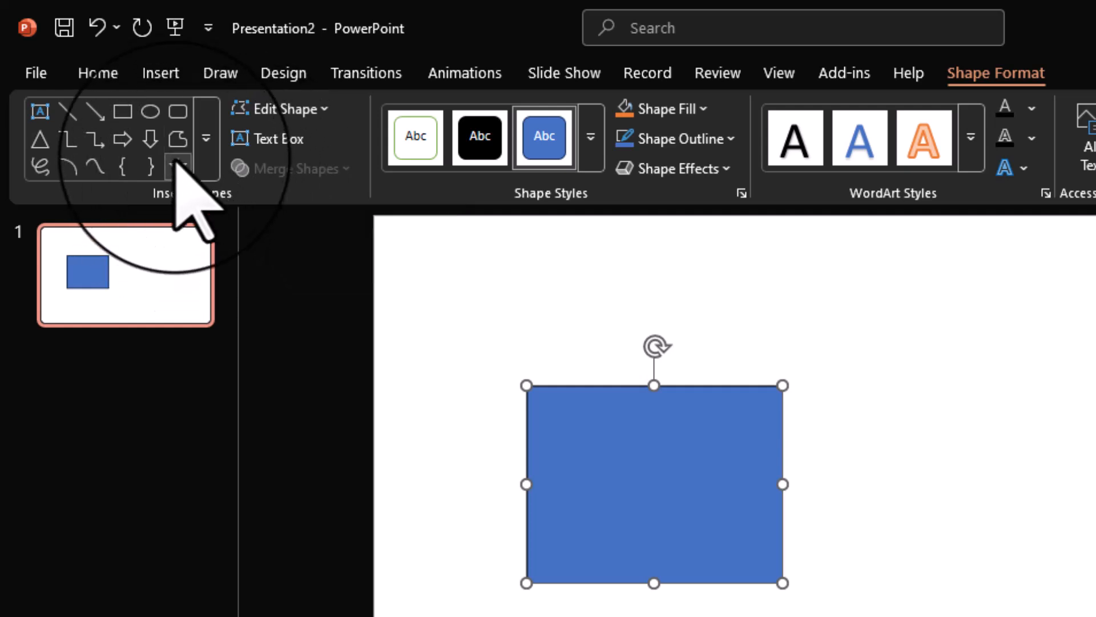
pyautogui.click(150, 112)
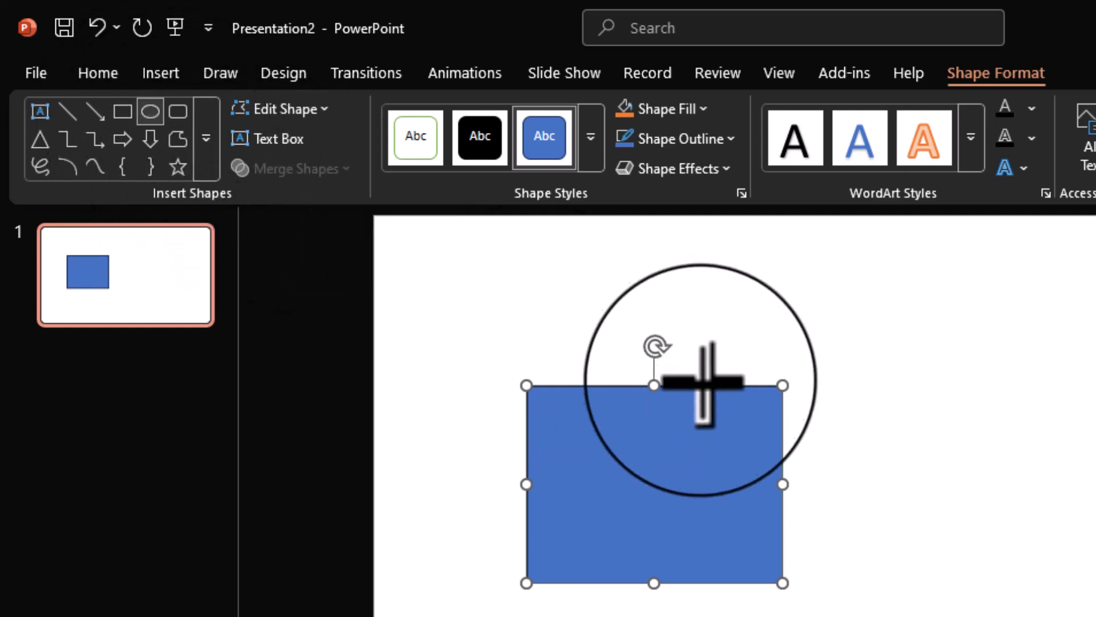
pyautogui.moveTo(739, 405)
pyautogui.mouseDown()
pyautogui.moveTo(791, 518)
pyautogui.moveTo(743, 446)
pyautogui.moveTo(765, 495)
pyautogui.mouseUp()
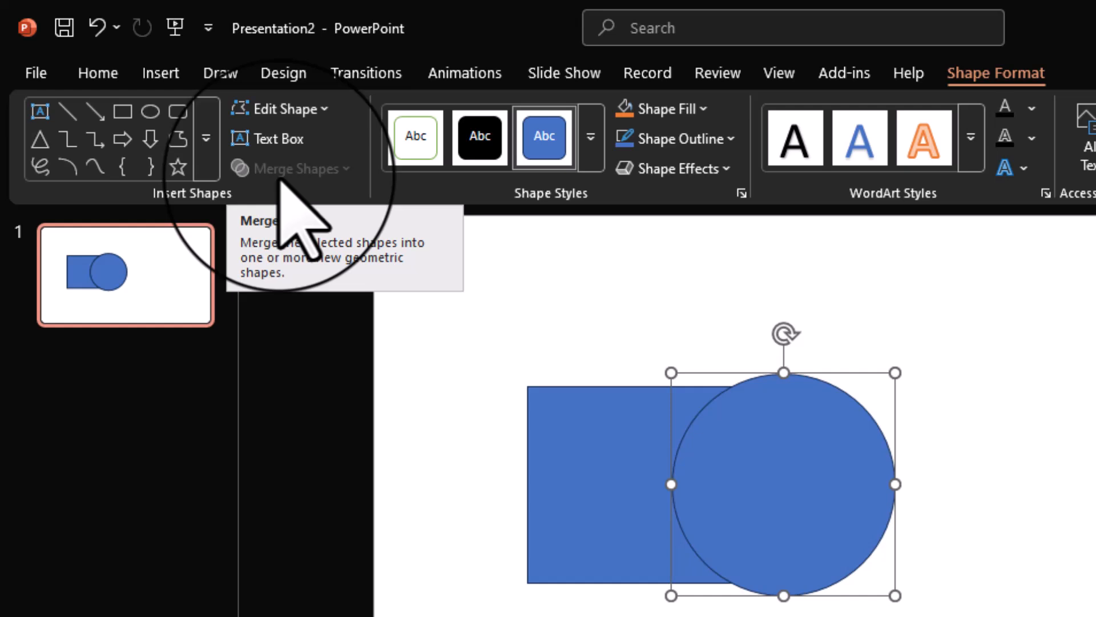
# Try merging the rectangle and circle into one shape with Union, and undo the merge
pyautogui.keyDown('shift'); pyautogui.click(584, 468); pyautogui.keyUp('shift')
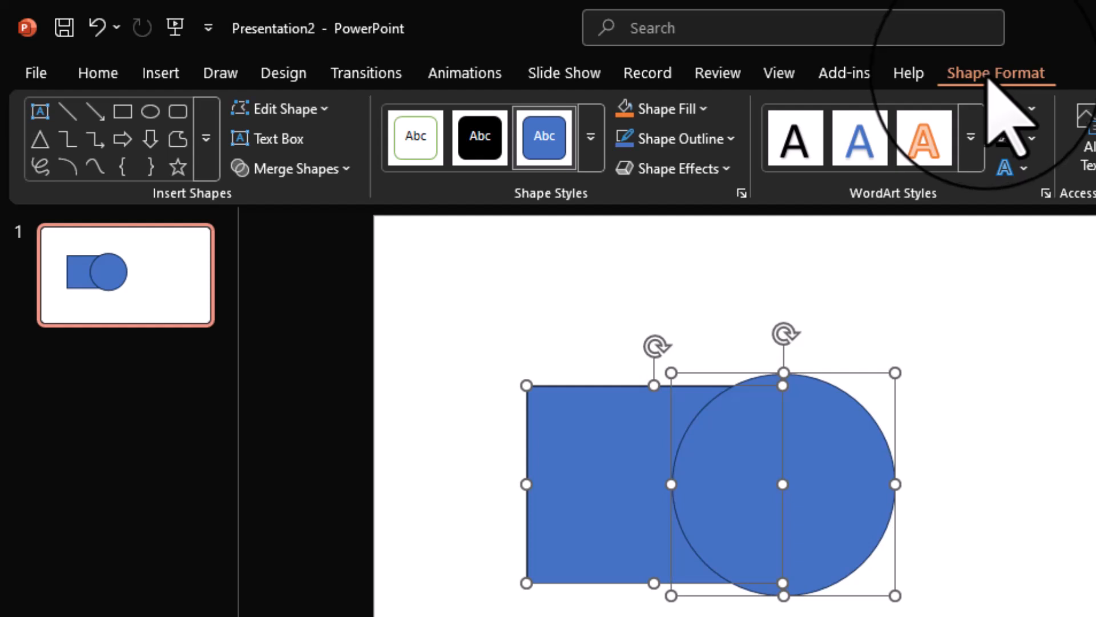
pyautogui.click(345, 170)
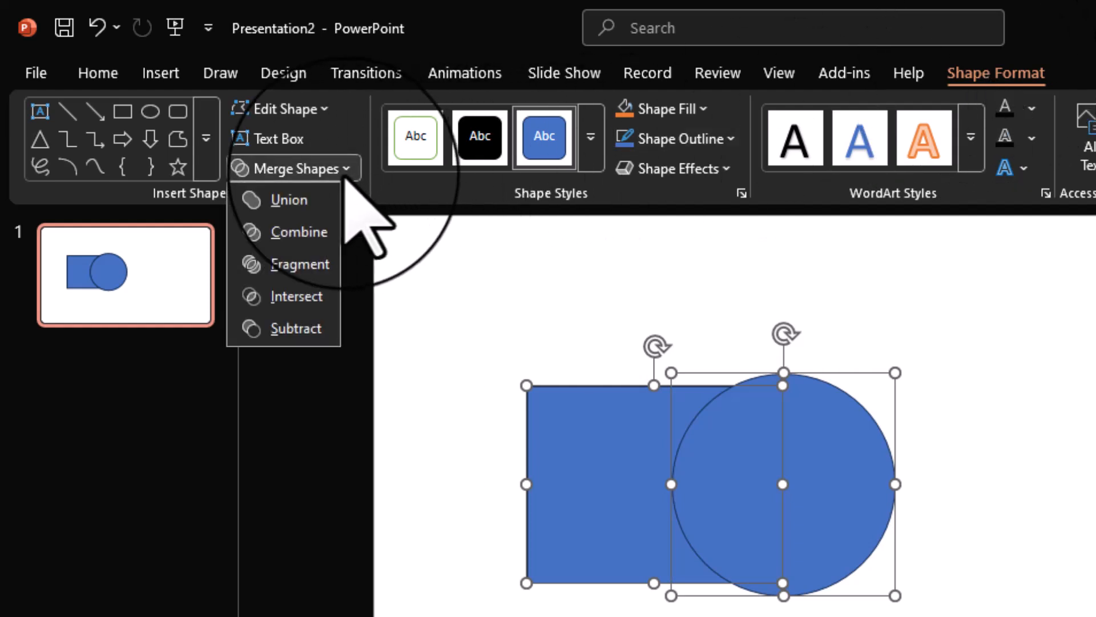
pyautogui.click(321, 195)
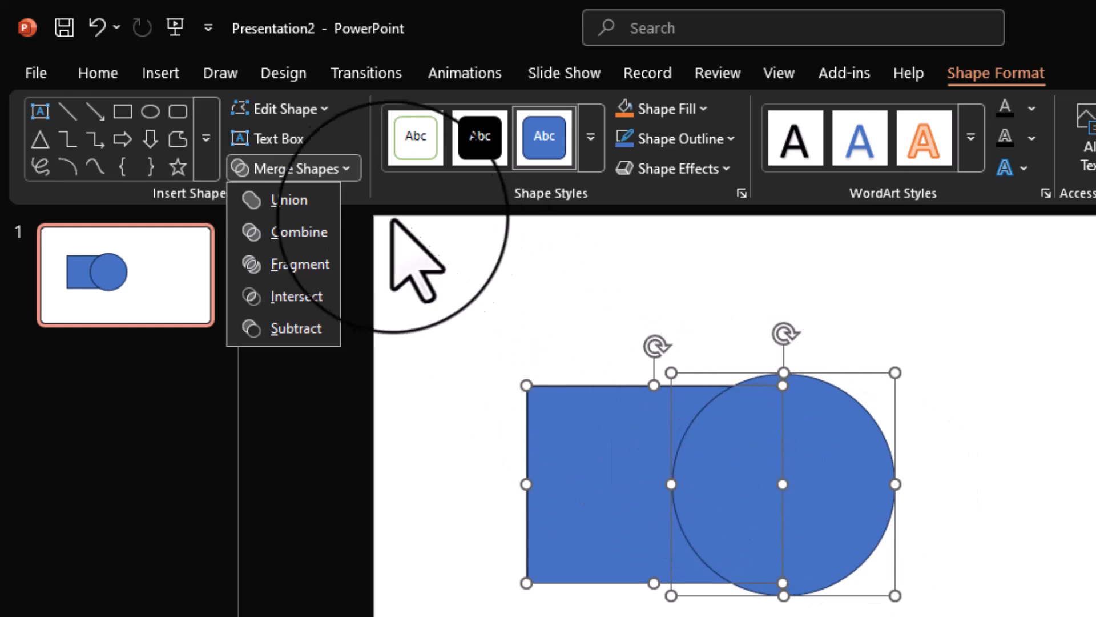
pyautogui.click(291, 201)
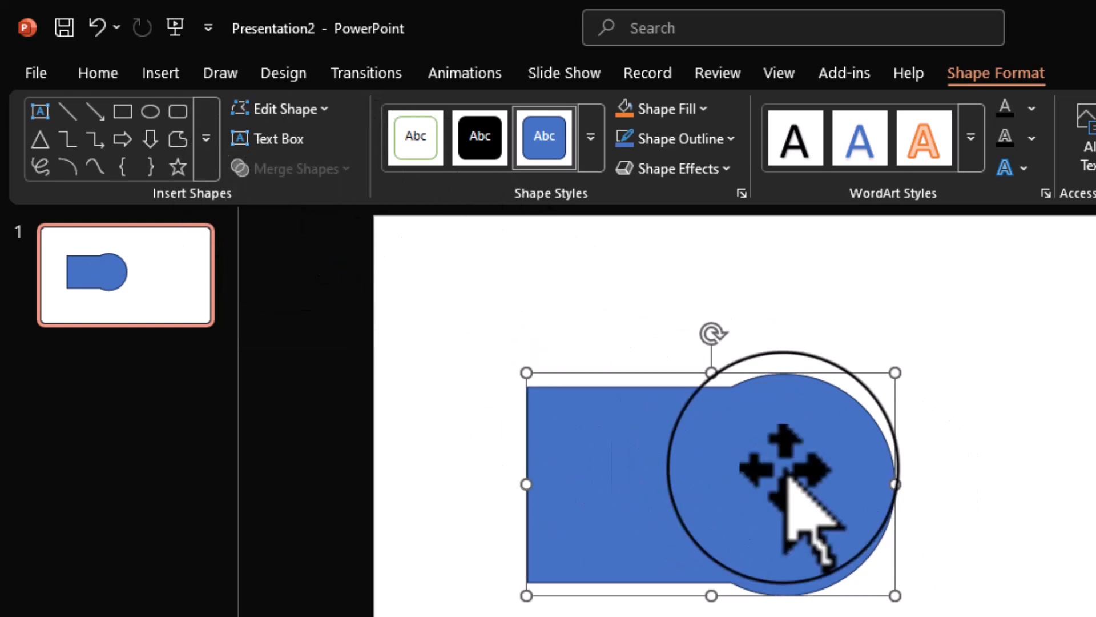
pyautogui.moveTo(798, 477)
pyautogui.mouseDown()
pyautogui.moveTo(971, 482)
pyautogui.moveTo(918, 440)
pyautogui.moveTo(785, 449)
pyautogui.moveTo(805, 503)
pyautogui.moveTo(798, 483)
pyautogui.mouseUp()
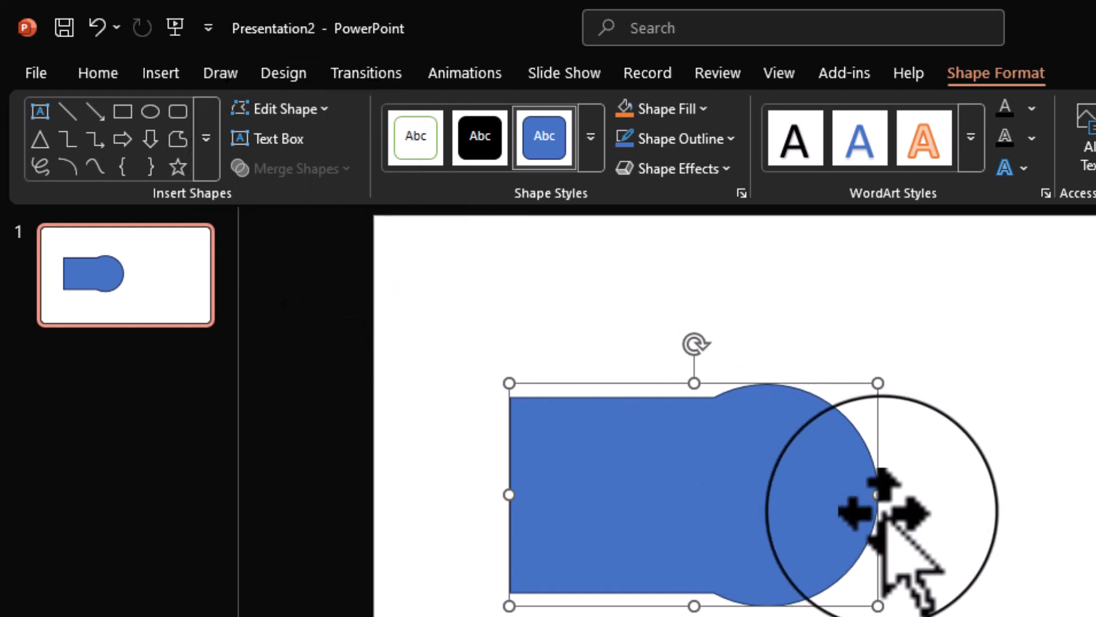
pyautogui.hotkey('ctrl', 'z')
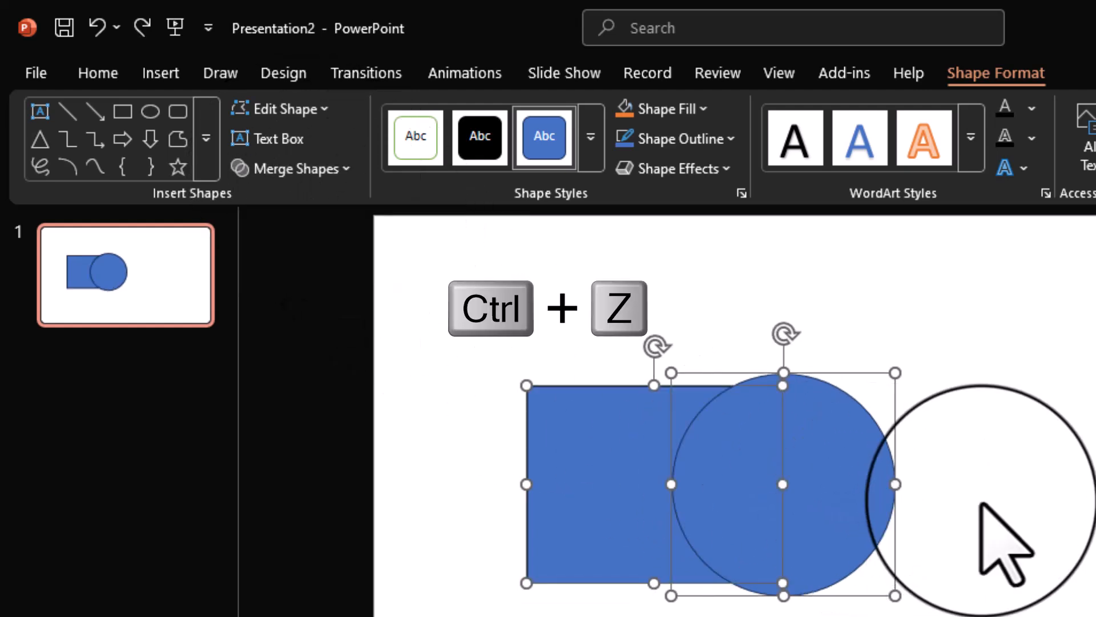
# Try merging the rectangle and circle with Combine to cut out their overlap, and undo it
pyautogui.click(346, 171)
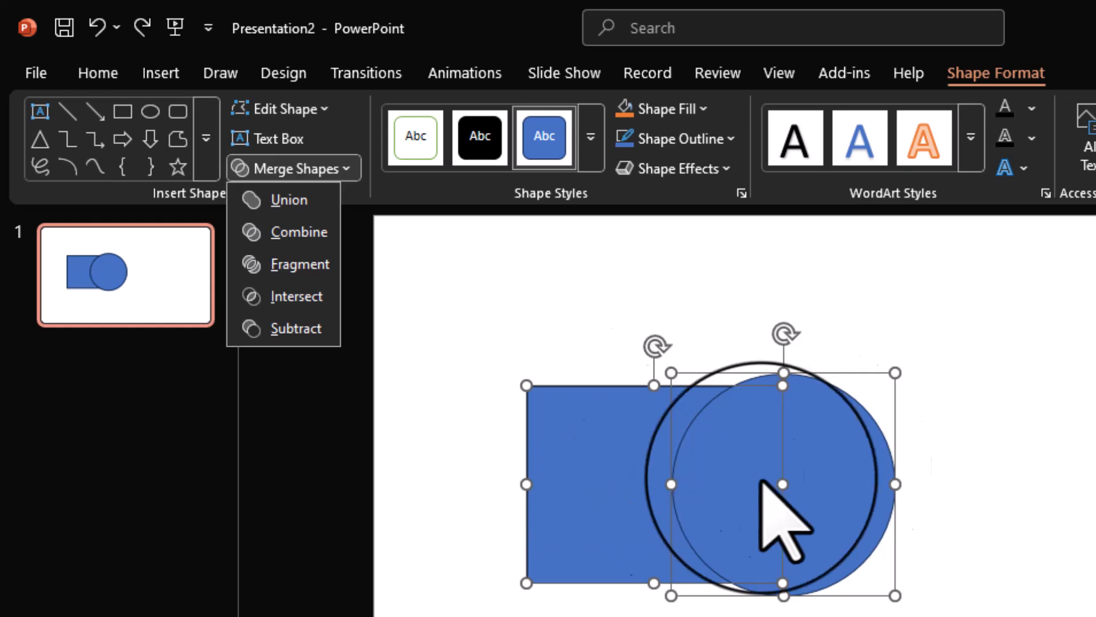
pyautogui.click(966, 457)
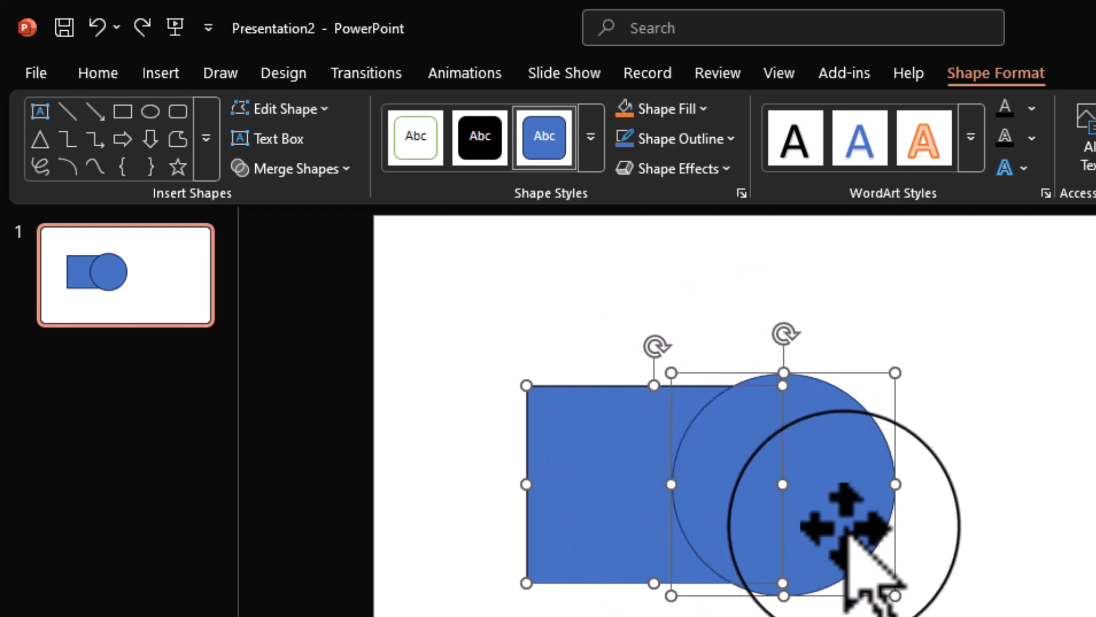
pyautogui.click(302, 170)
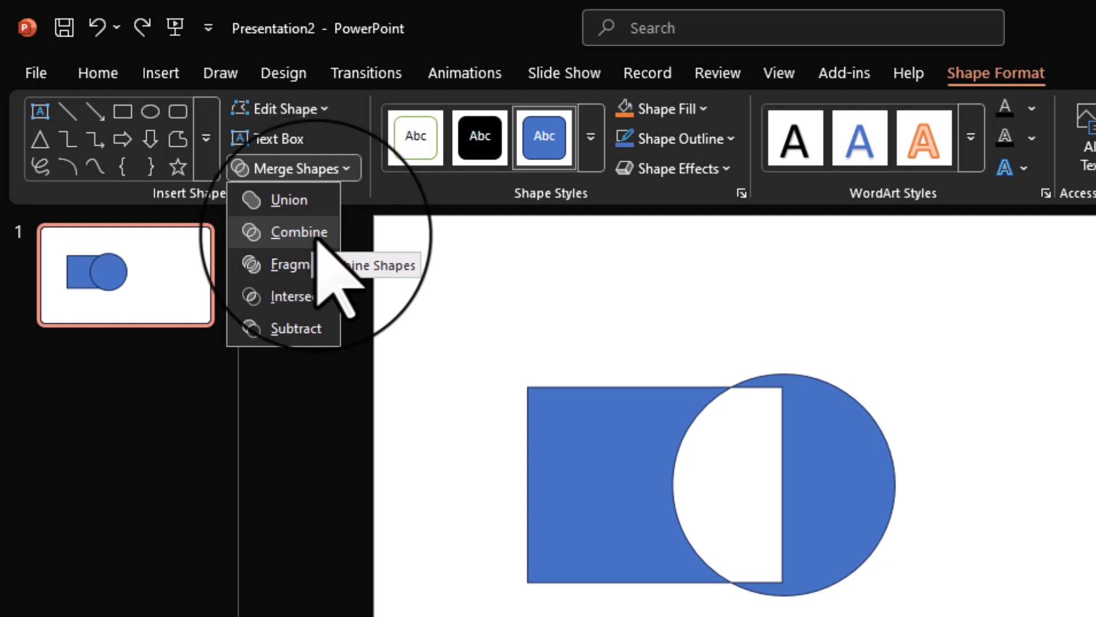
pyautogui.click(313, 231)
pyautogui.moveTo(831, 530); pyautogui.dragTo(885, 531)
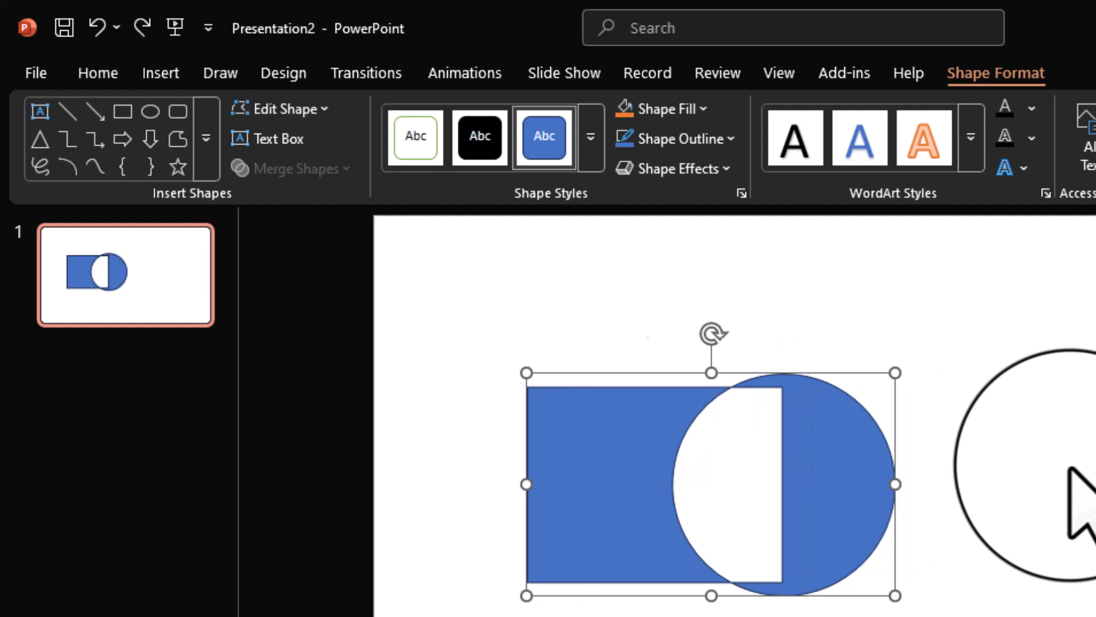
pyautogui.hotkey('ctrl', 'z')
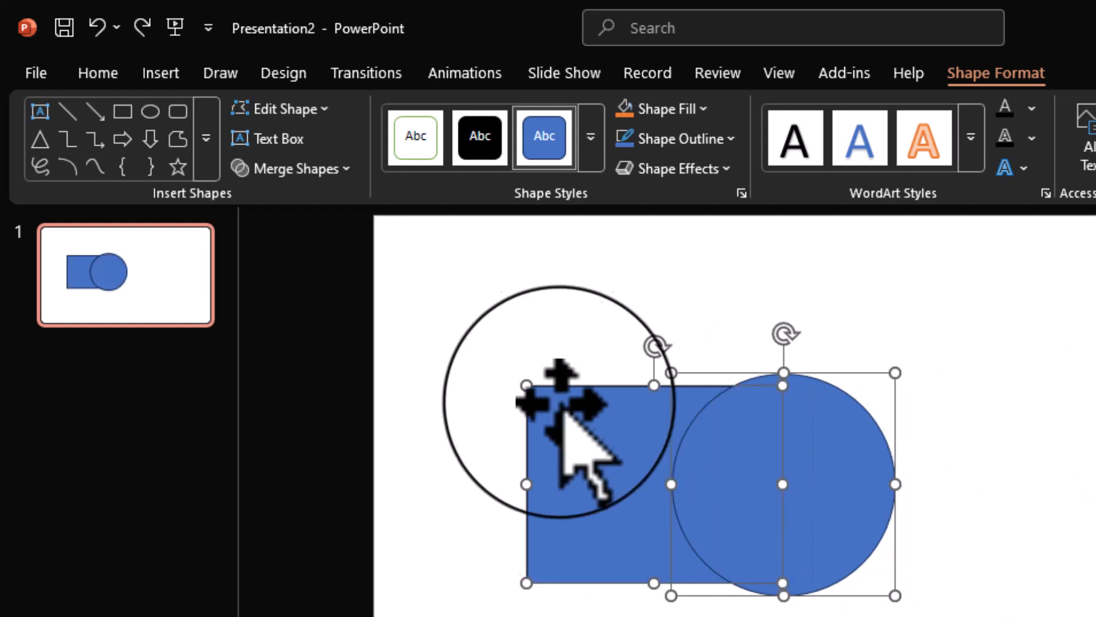
# Merge the rectangle and circle with Fragment and pull the three resulting pieces apart
pyautogui.click(331, 171)
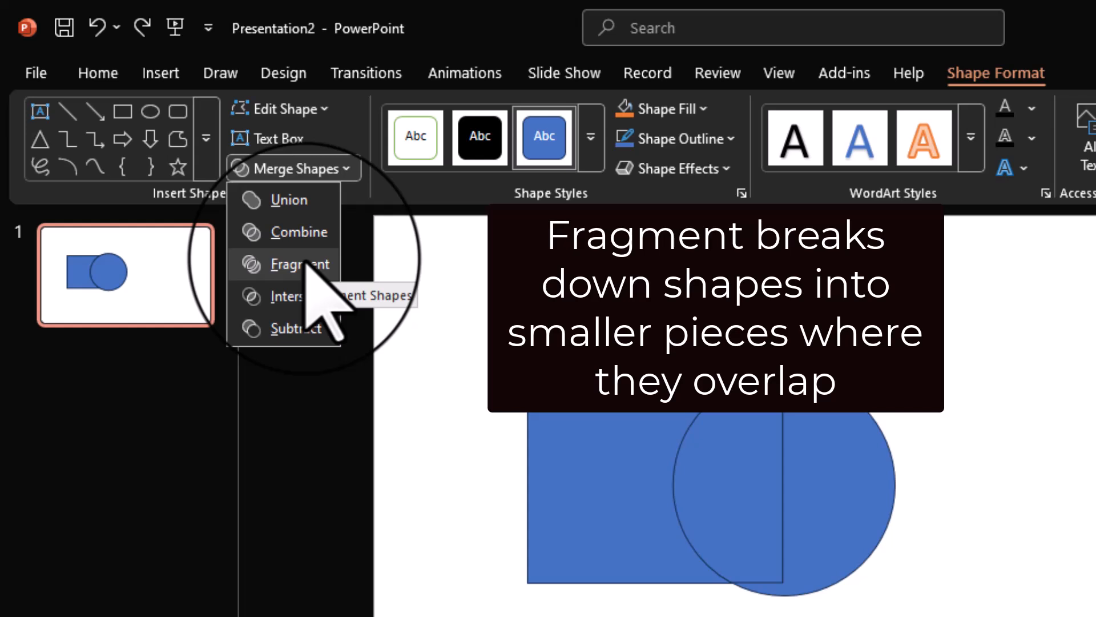
pyautogui.click(309, 263)
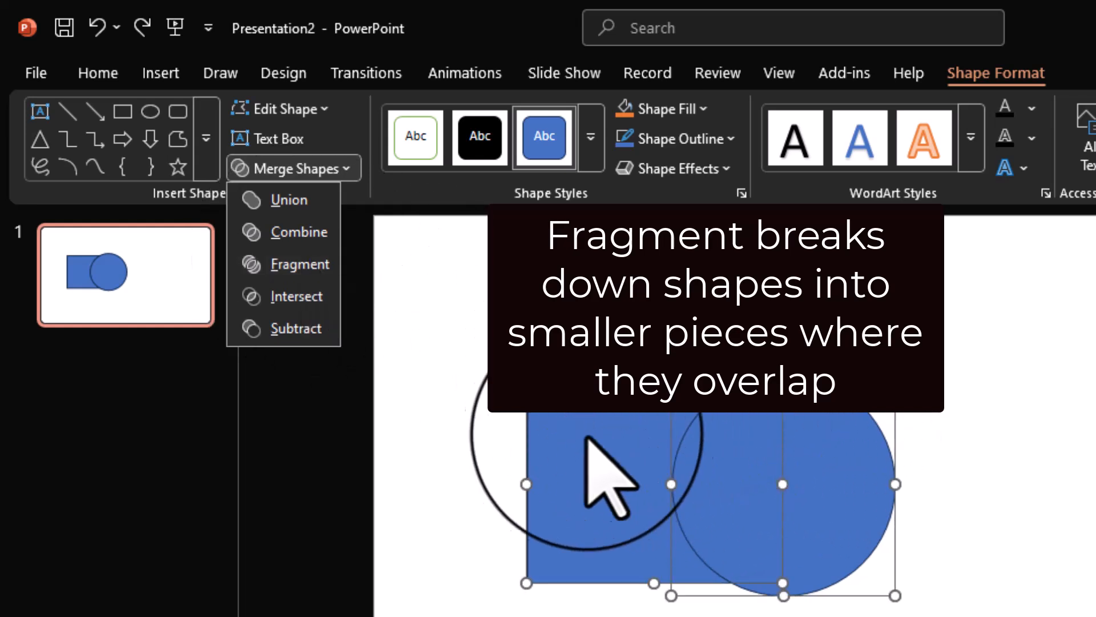
pyautogui.click(320, 266)
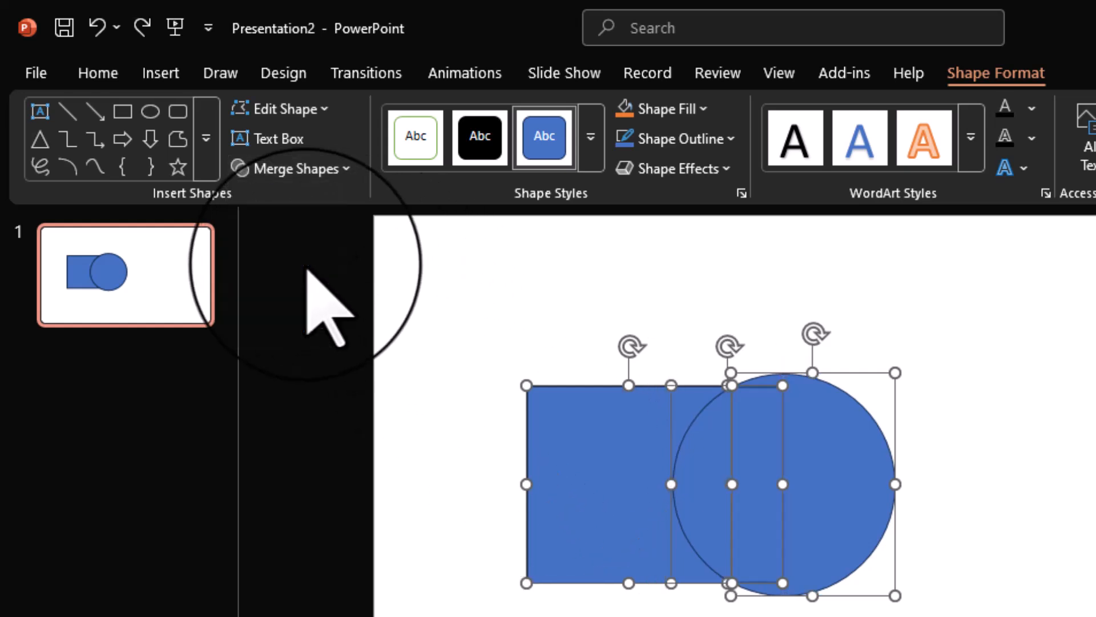
pyautogui.click(1005, 519)
pyautogui.moveTo(849, 489); pyautogui.dragTo(965, 491)
pyautogui.moveTo(727, 479); pyautogui.dragTo(757, 614)
pyautogui.moveTo(611, 501); pyautogui.dragTo(561, 414)
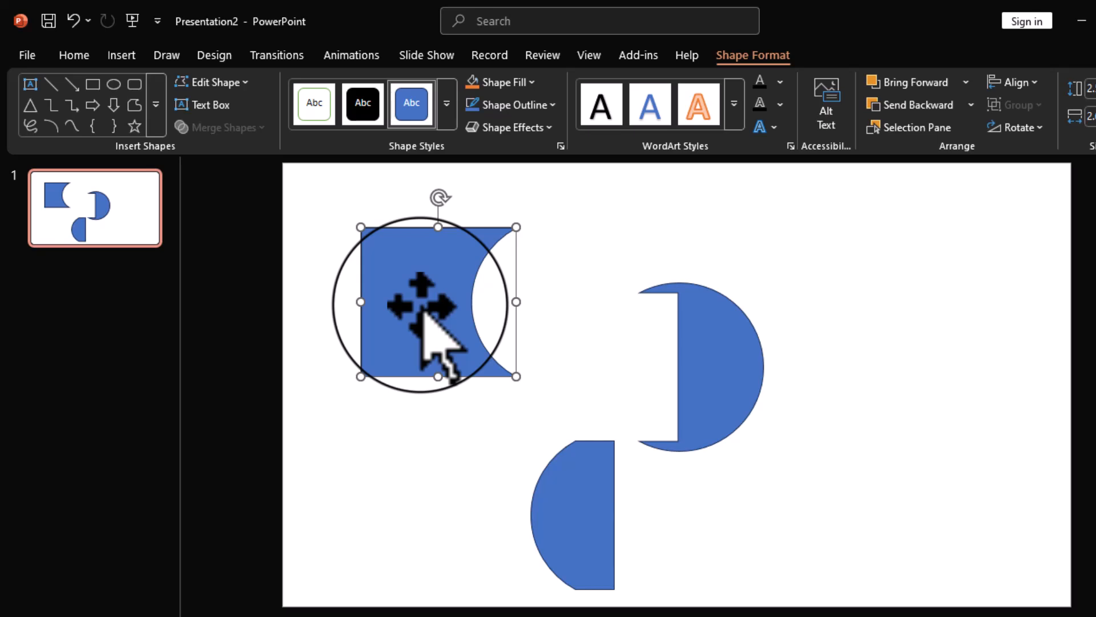
# Undo the moves of the pieces and the Fragment operation to restore the overlapping rectangle and circle
pyautogui.hotkey('ctrl', 'z')
pyautogui.hotkey('ctrl', 'z')
pyautogui.hotkey('ctrl', 'z')
pyautogui.hotkey('ctrl', 'z')
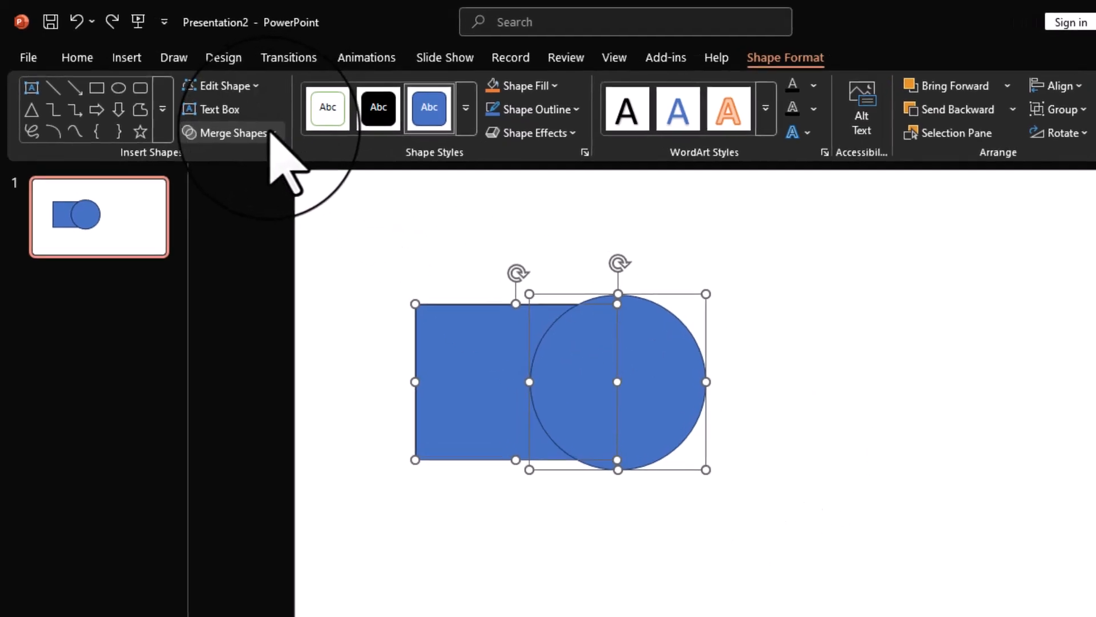
# Try merging the rectangle and circle with Intersect to keep only their overlap, and undo it
pyautogui.click(271, 134)
pyautogui.click(236, 232)
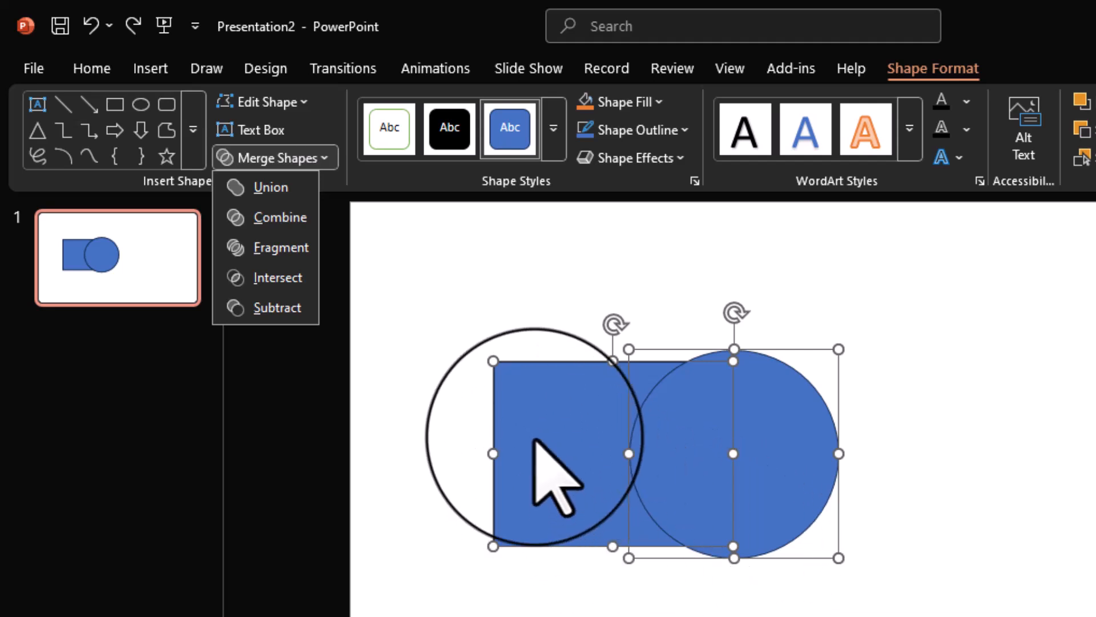
pyautogui.click(279, 278)
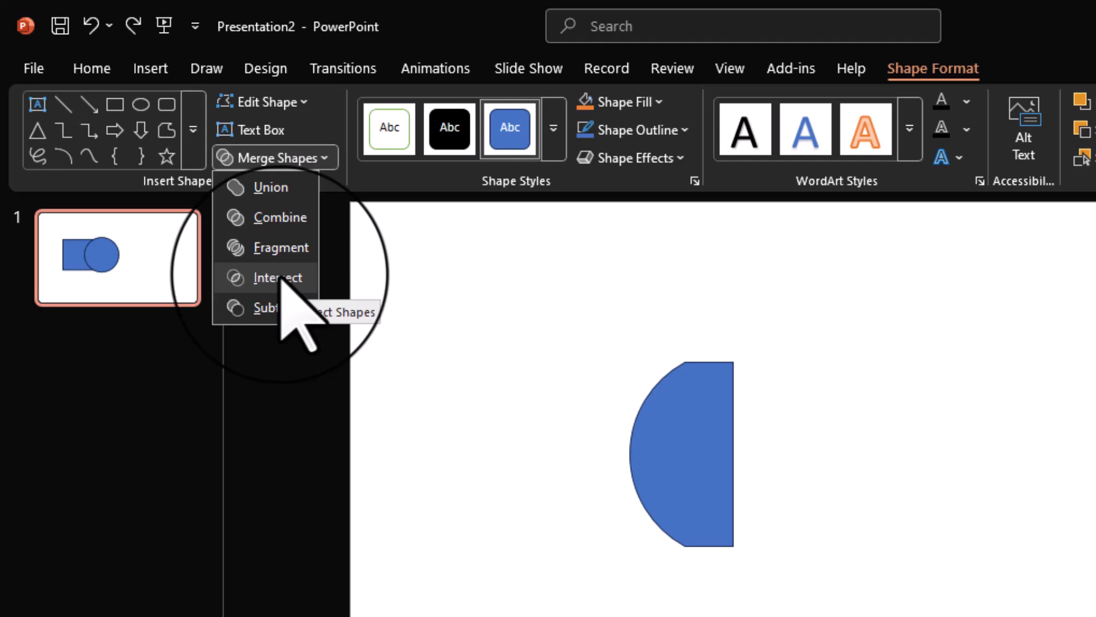
pyautogui.click(501, 465)
pyautogui.moveTo(680, 457)
pyautogui.mouseDown()
pyautogui.moveTo(816, 480)
pyautogui.moveTo(778, 524)
pyautogui.moveTo(631, 421)
pyautogui.moveTo(786, 448)
pyautogui.moveTo(710, 517)
pyautogui.moveTo(666, 504)
pyautogui.moveTo(675, 464)
pyautogui.moveTo(698, 457)
pyautogui.mouseUp()
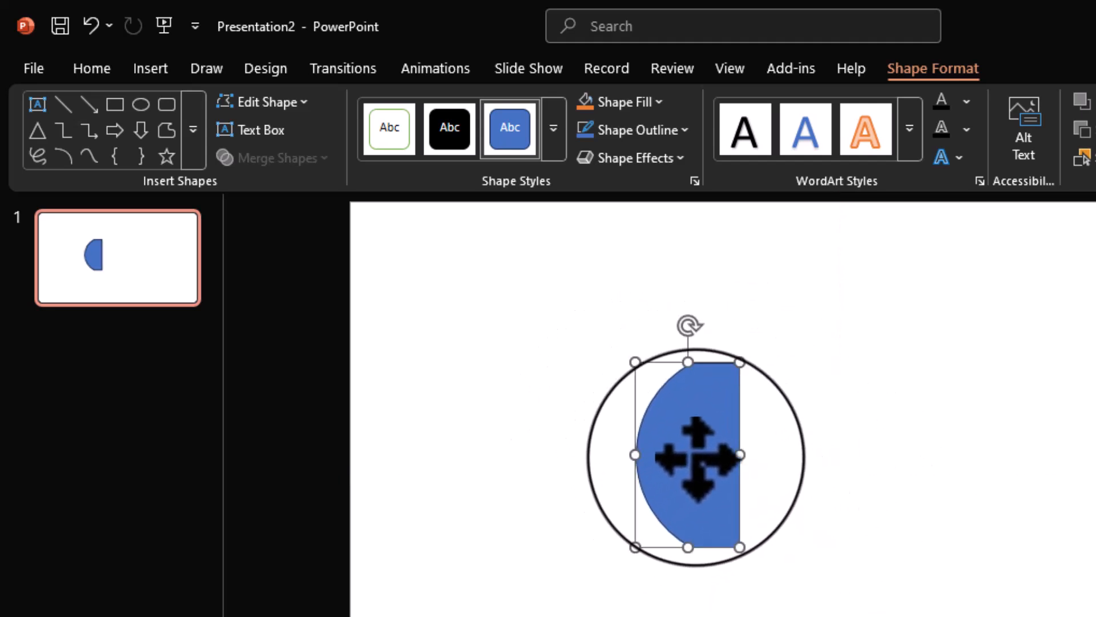
pyautogui.click(90, 26)
pyautogui.click(88, 26)
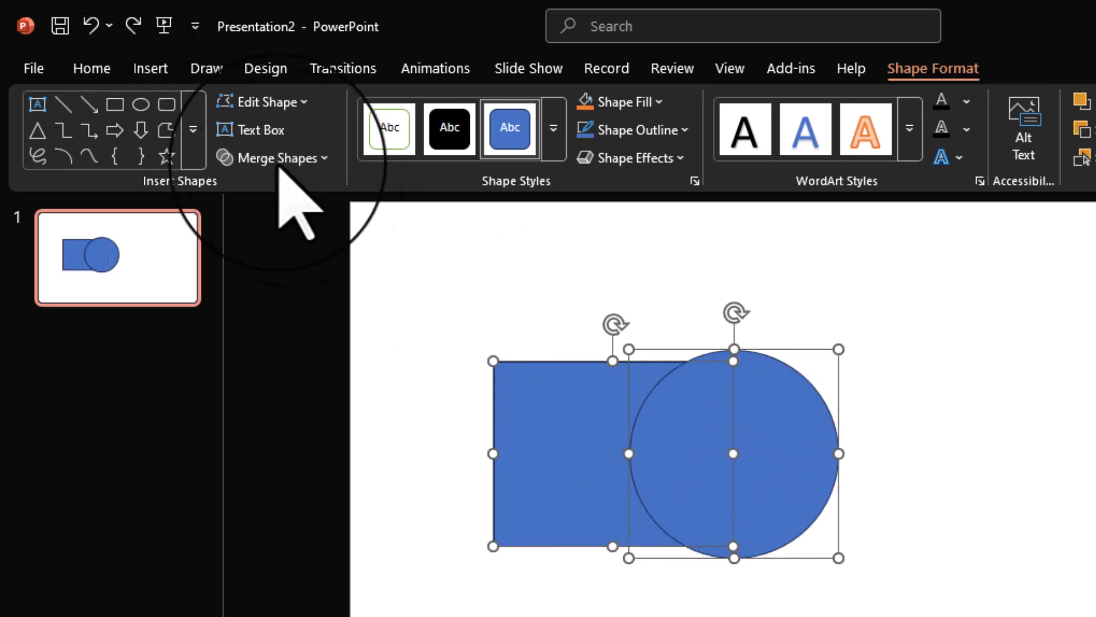
# Try subtracting the rectangle from the circle by selecting the circle first, and undo the Subtract operation
pyautogui.click(300, 159)
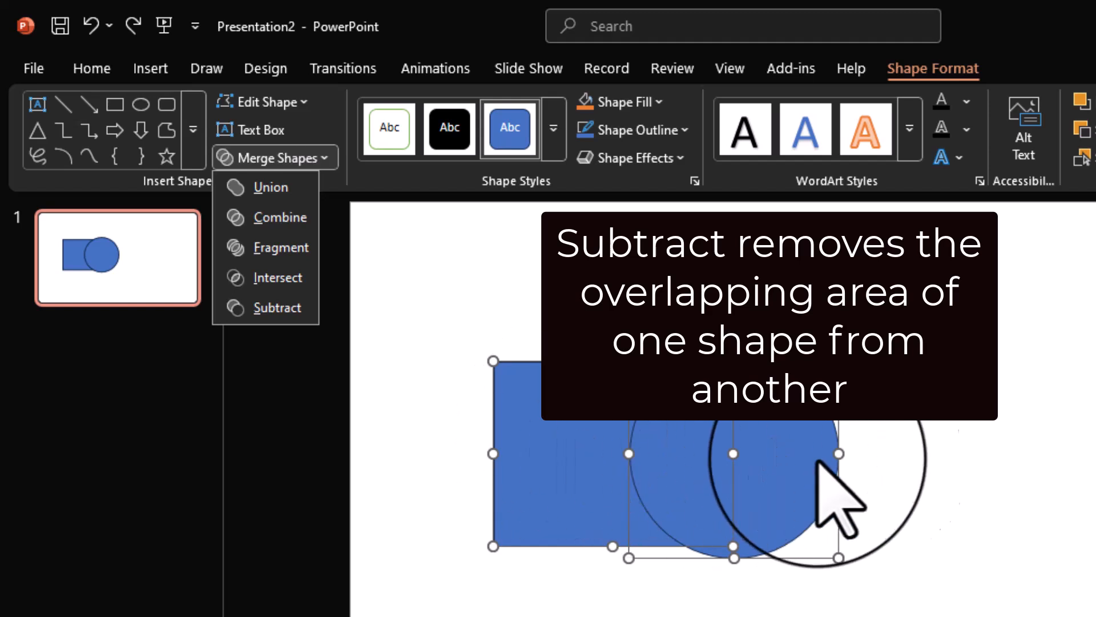
pyautogui.click(856, 459)
pyautogui.click(942, 471)
pyautogui.click(796, 451)
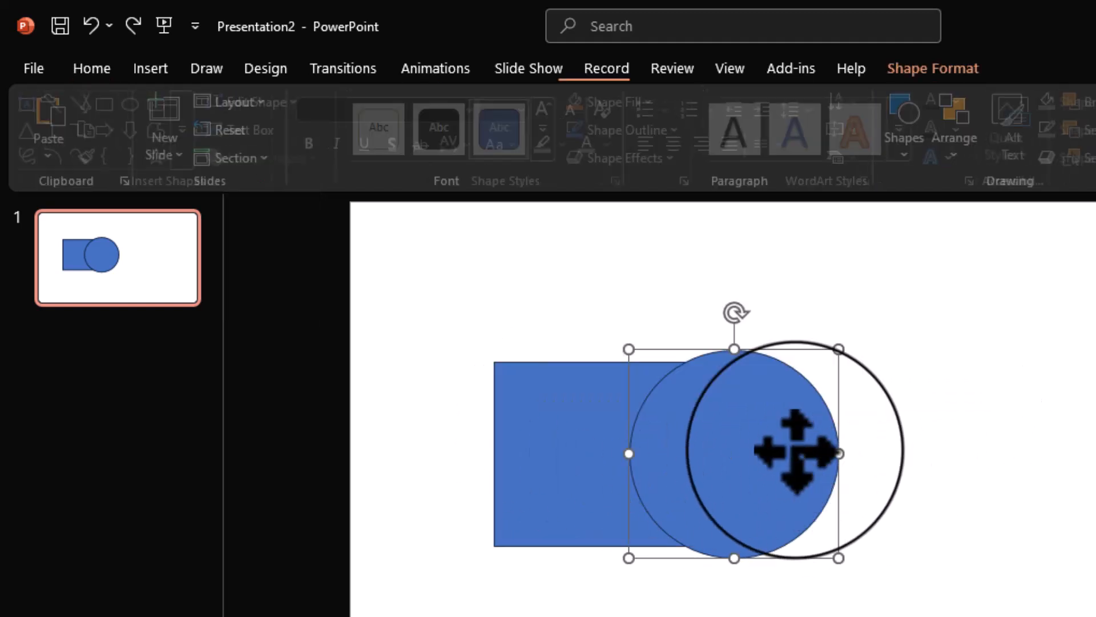
pyautogui.keyDown('ctrl'); pyautogui.click(526, 455); pyautogui.keyUp('ctrl')
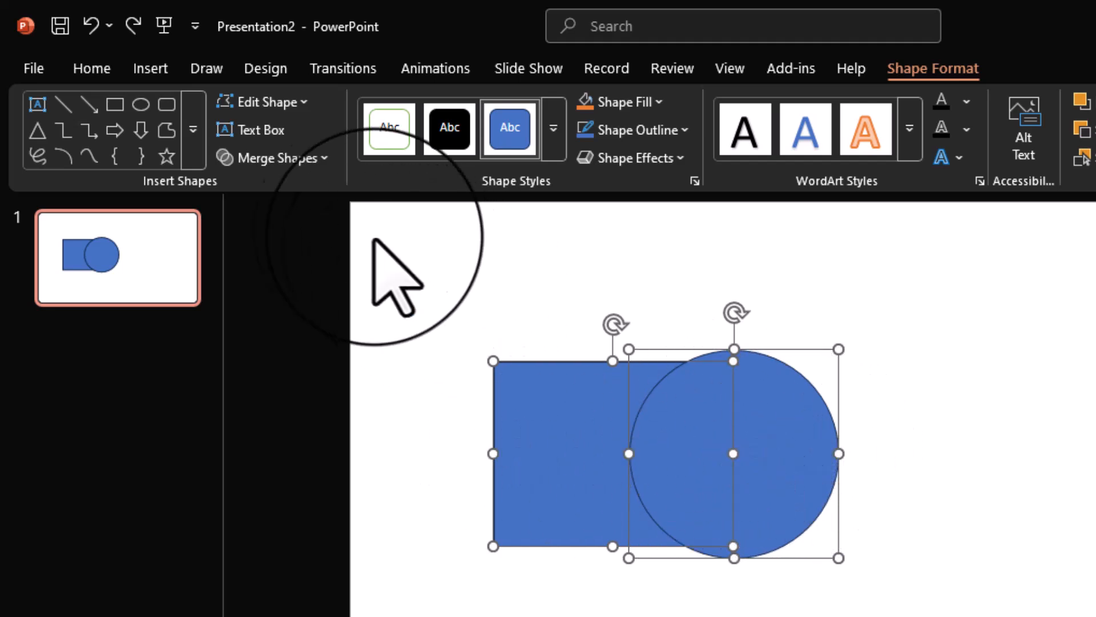
pyautogui.click(312, 160)
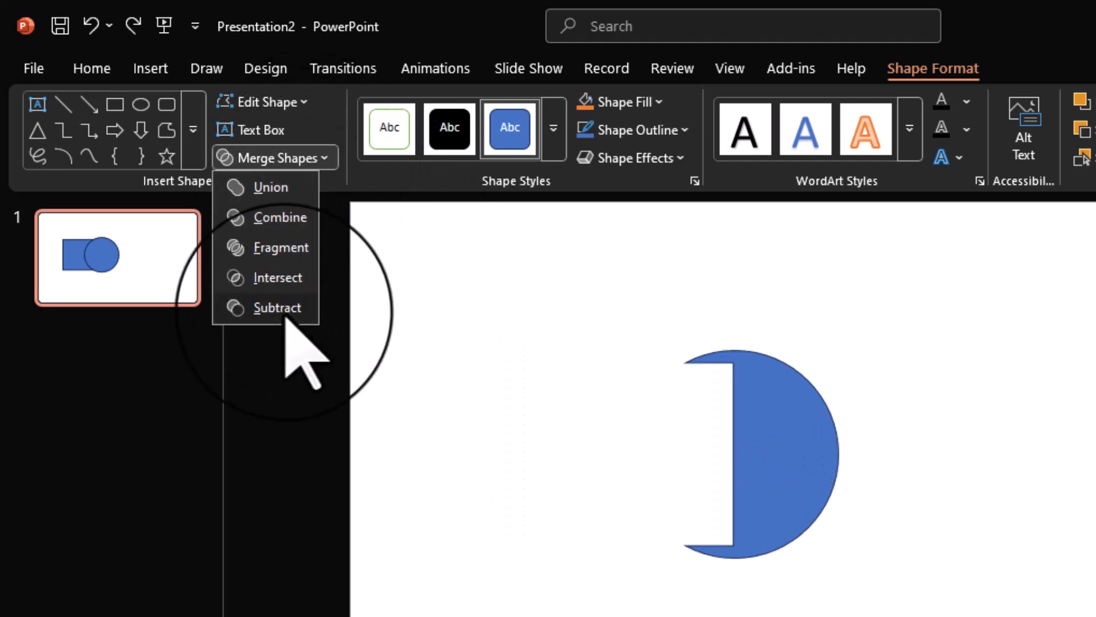
pyautogui.click(289, 305)
pyautogui.moveTo(802, 467); pyautogui.dragTo(843, 465)
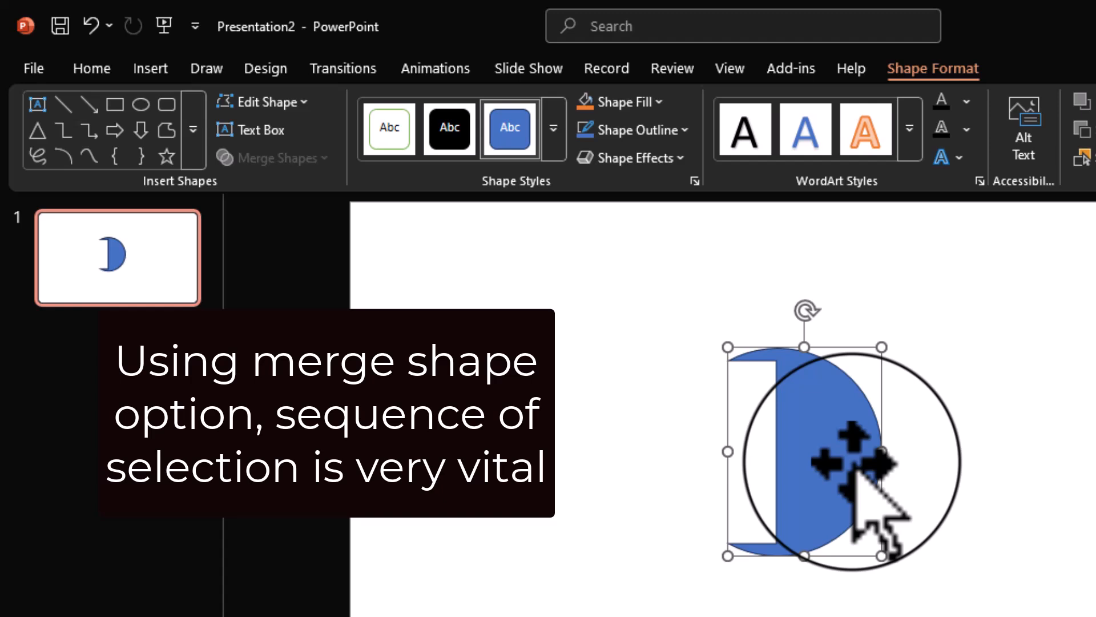
pyautogui.hotkey('ctrl', 'z')
pyautogui.hotkey('ctrl', 'z')
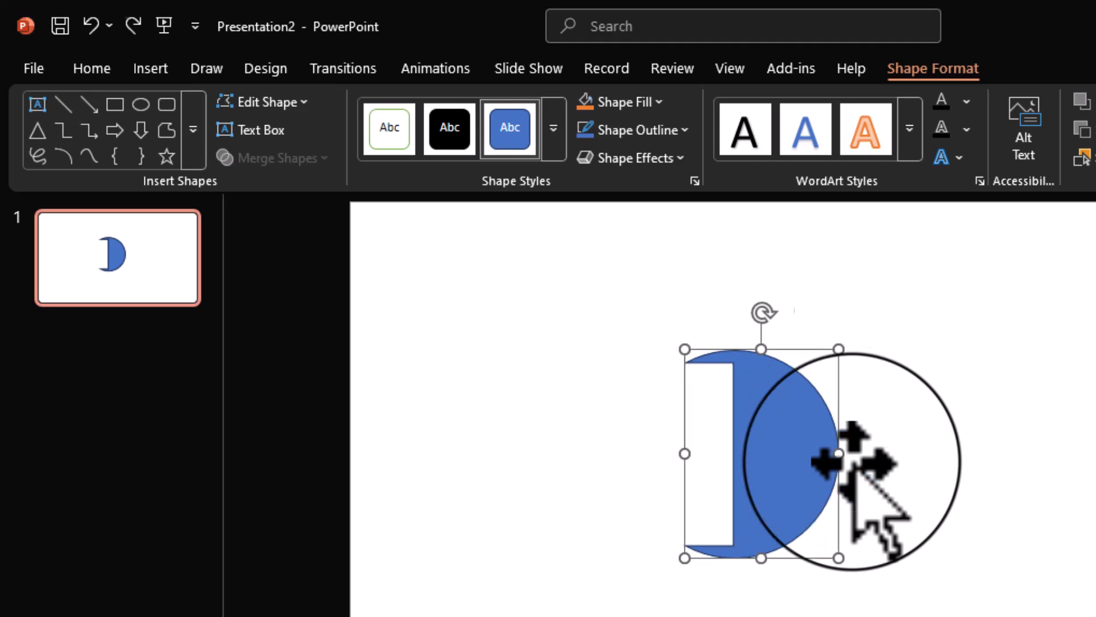
# Try subtracting the circle from the rectangle by selecting the rectangle first, and undo the result
pyautogui.click(883, 547)
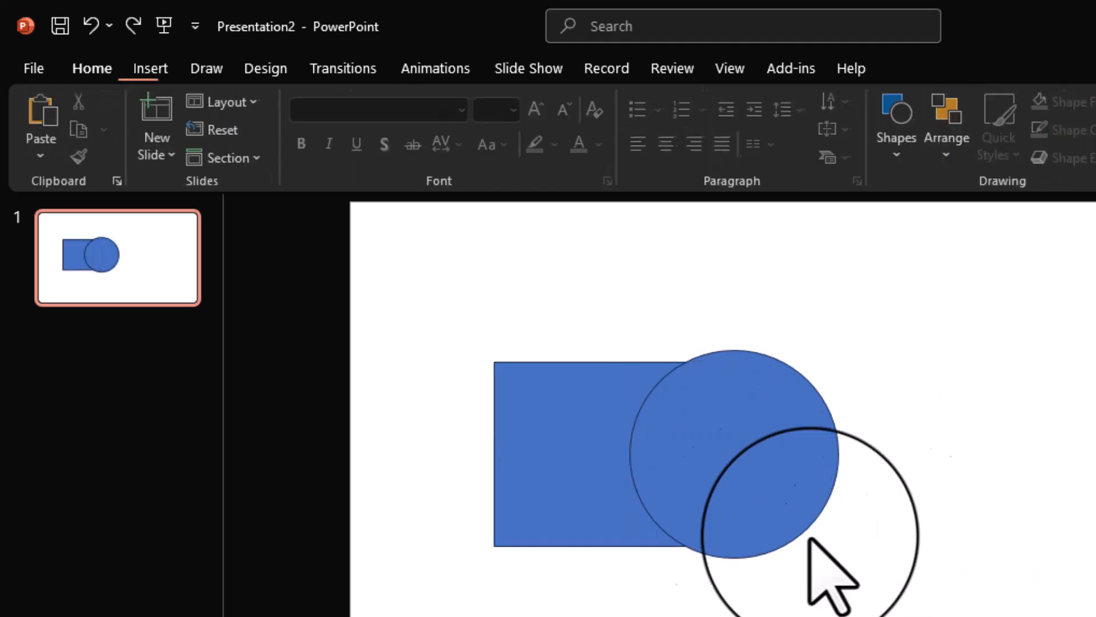
pyautogui.click(565, 457)
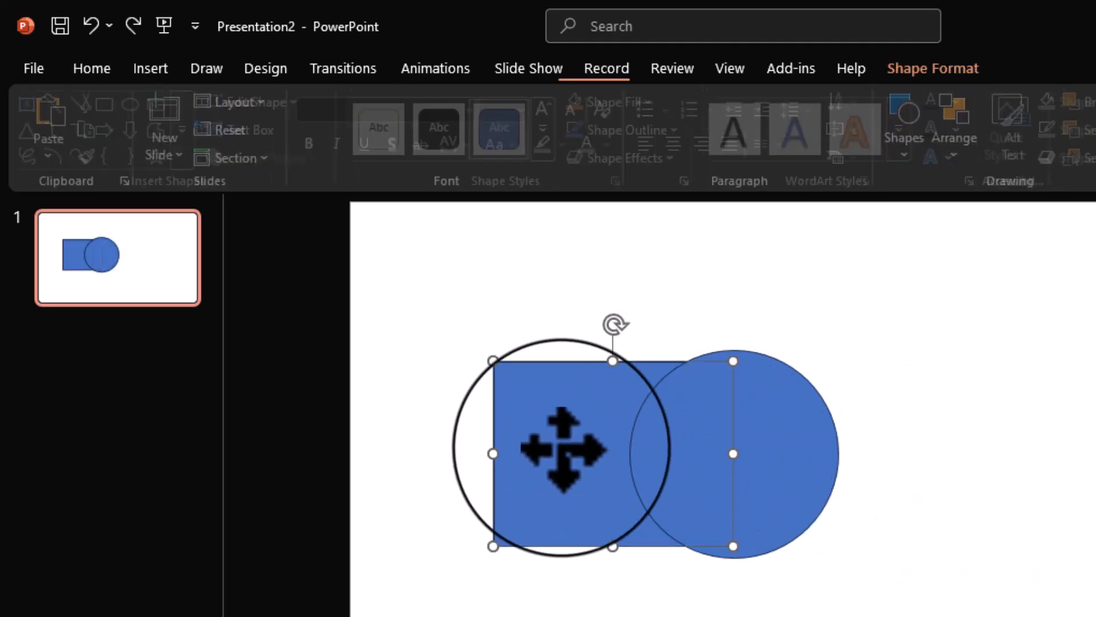
pyautogui.keyDown('shift'); pyautogui.click(790, 440); pyautogui.keyUp('shift')
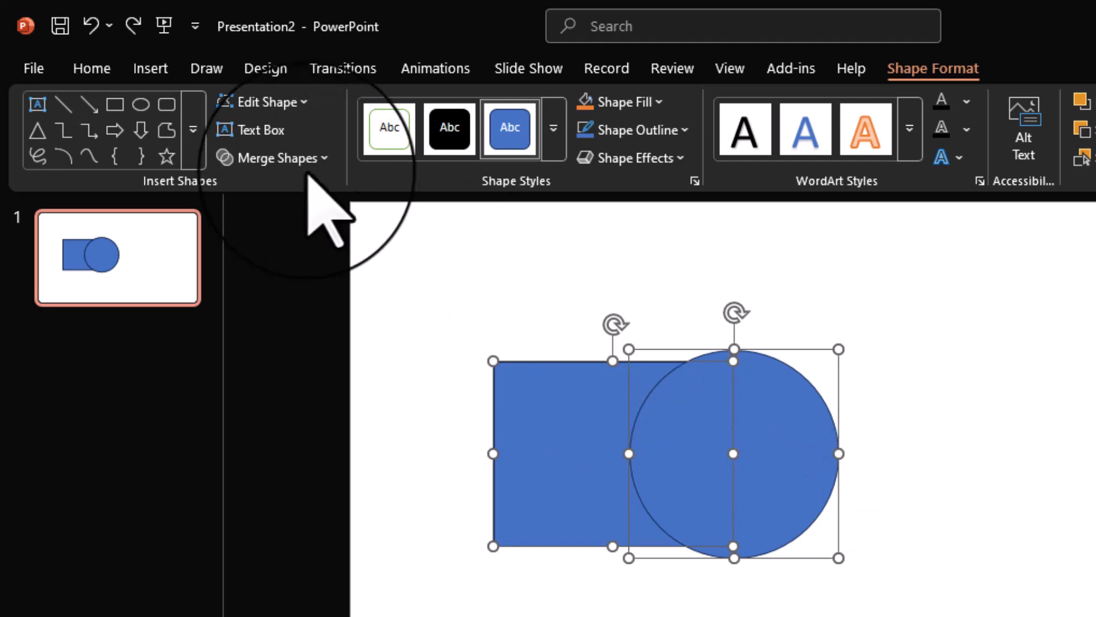
pyautogui.click(307, 165)
pyautogui.click(283, 305)
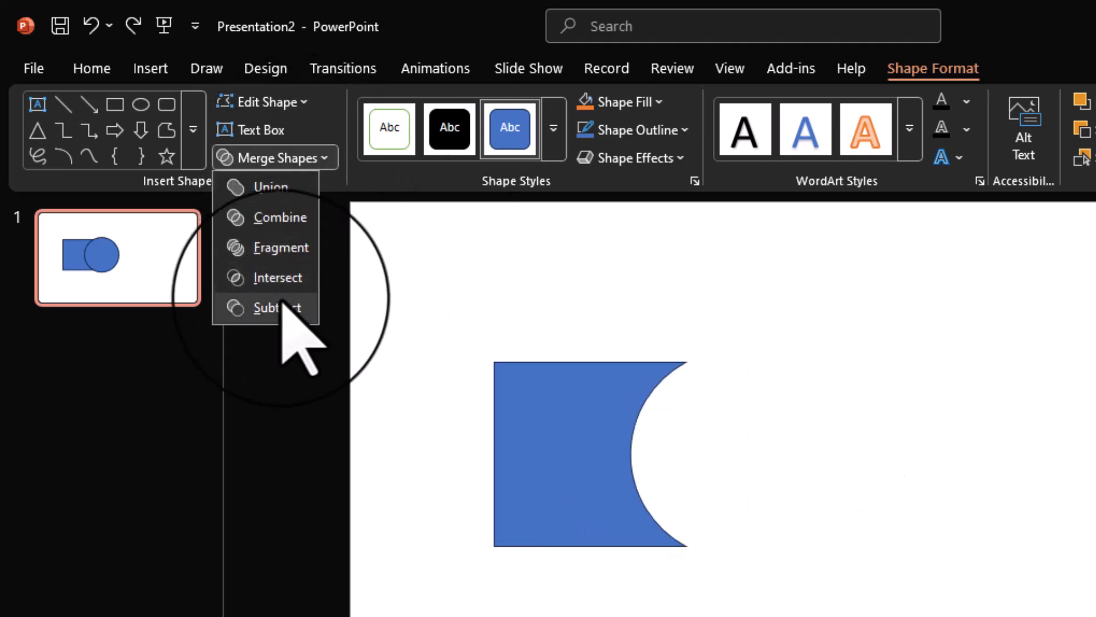
pyautogui.click(283, 306)
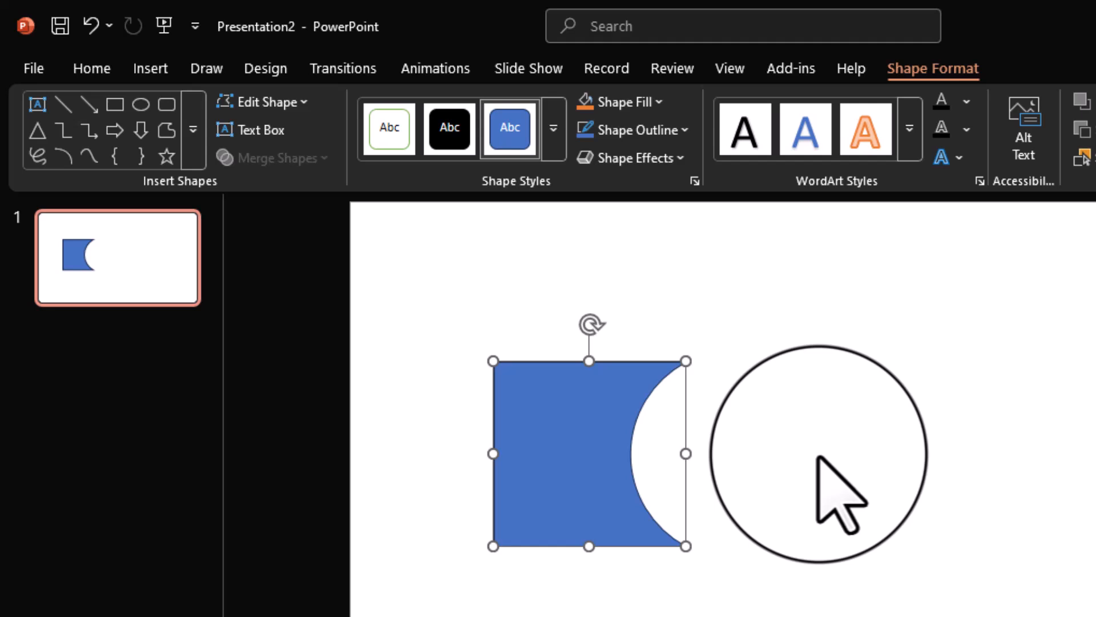
pyautogui.moveTo(551, 448); pyautogui.dragTo(664, 435)
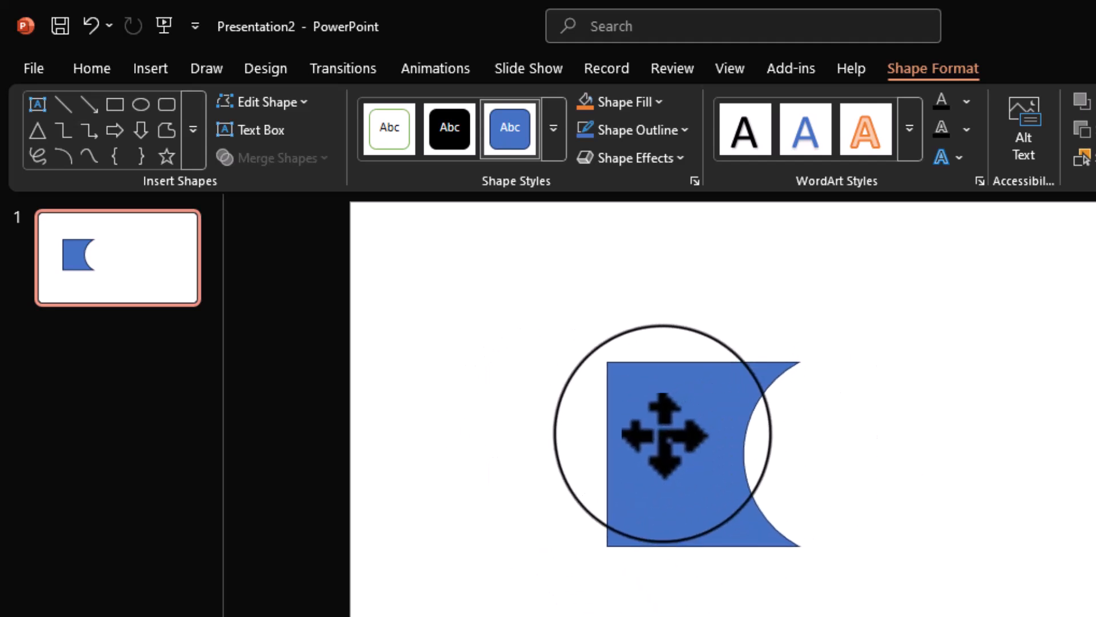
pyautogui.hotkey('ctrl', 'z')
pyautogui.hotkey('ctrl', 'z')
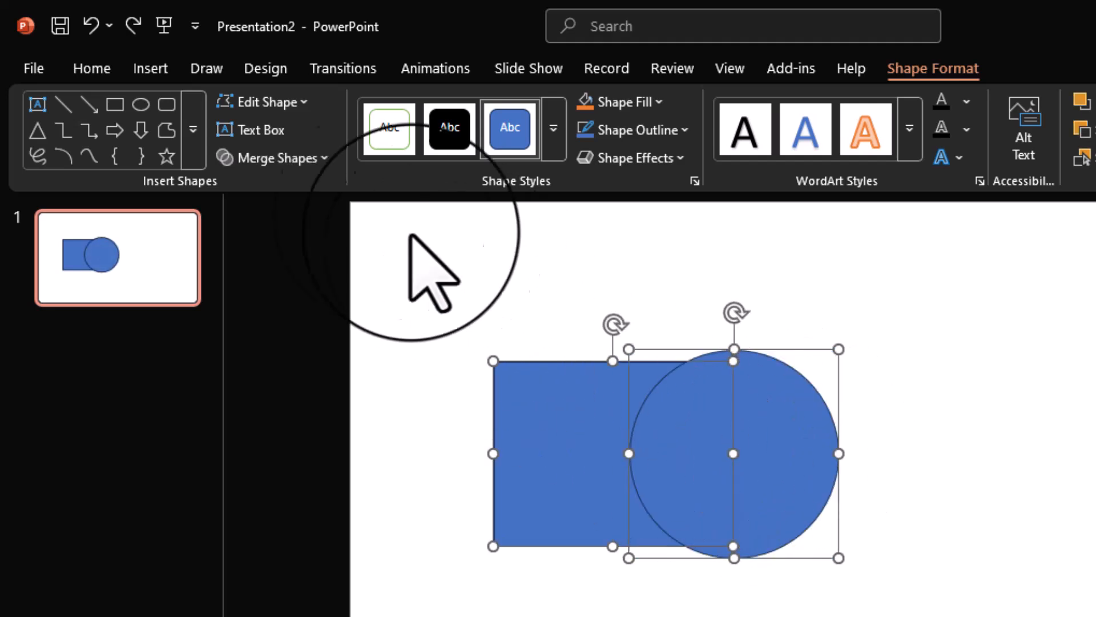
# Open the Merge Shapes options for the selected rectangle and circle
pyautogui.click(300, 161)
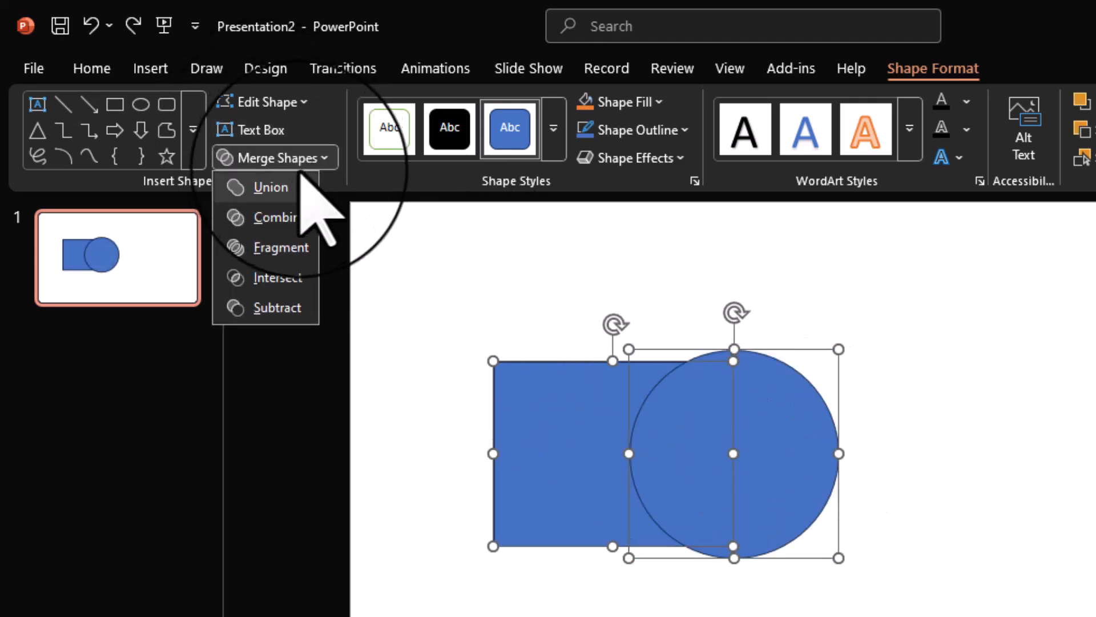